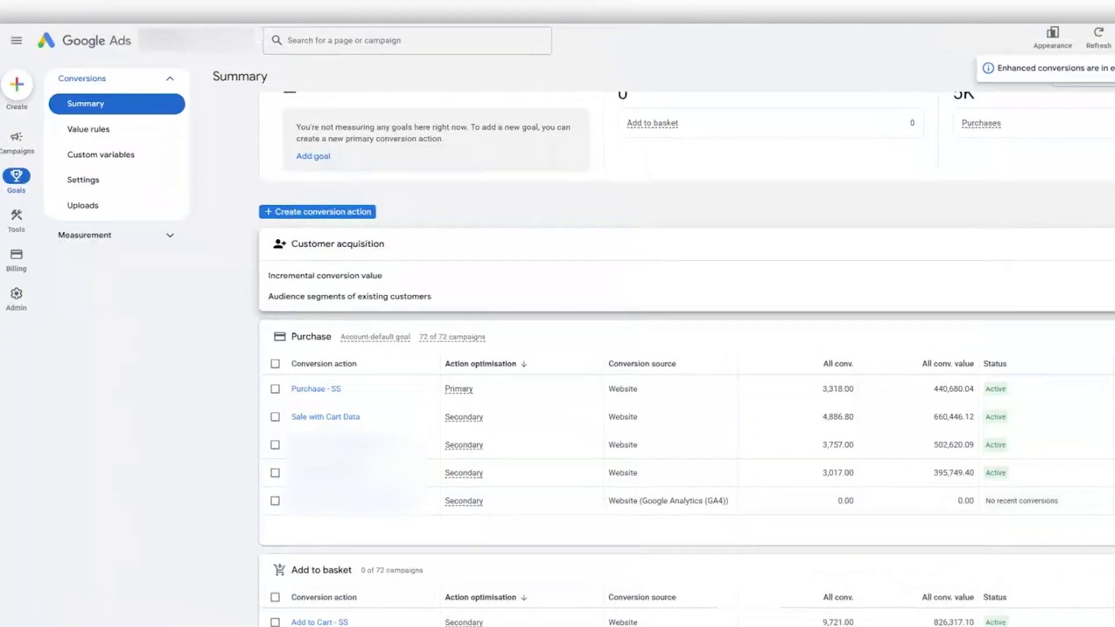
Open the Purchase - SS conversion's tag set-up and choose to install the tag yourself
{"action": "left_click", "coordinate": [365, 432]}
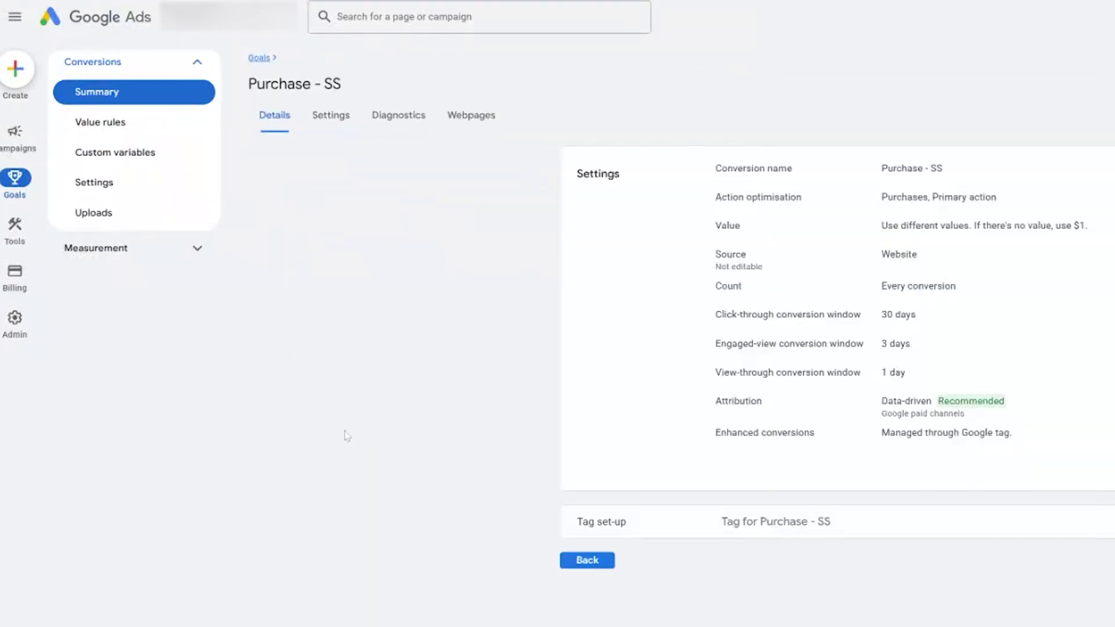
{"action": "left_click", "coordinate": [784, 520]}
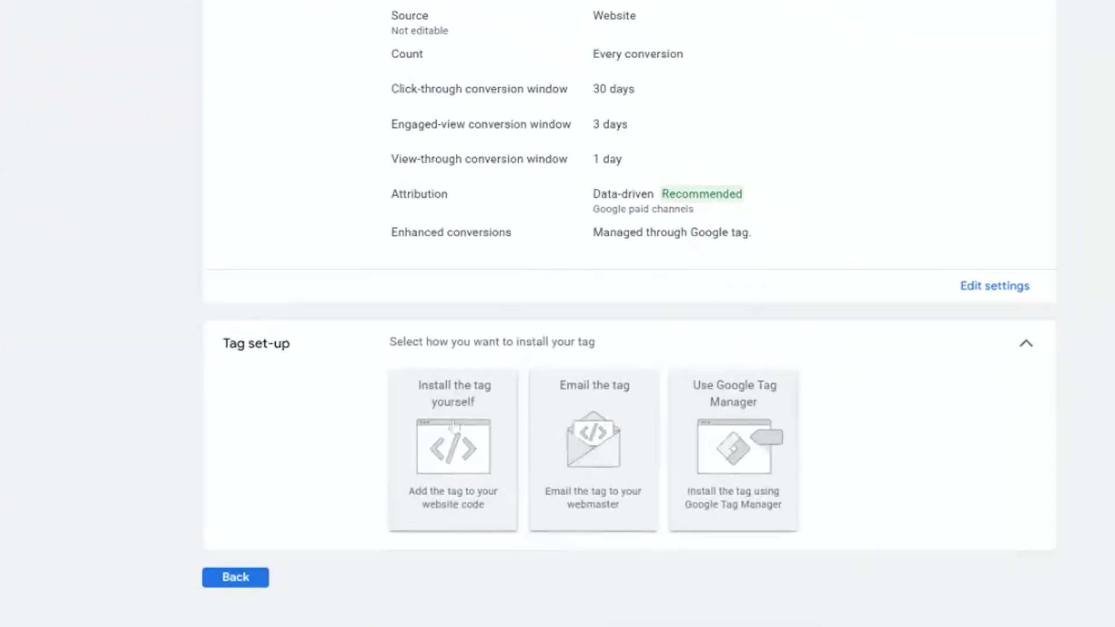
{"action": "left_click", "coordinate": [460, 399]}
{"action": "scroll", "coordinate": [406, 277], "scroll_direction": "down", "scroll_amount": 8}
{"action": "scroll", "coordinate": [406, 267], "scroll_direction": "down", "scroll_amount": 4}
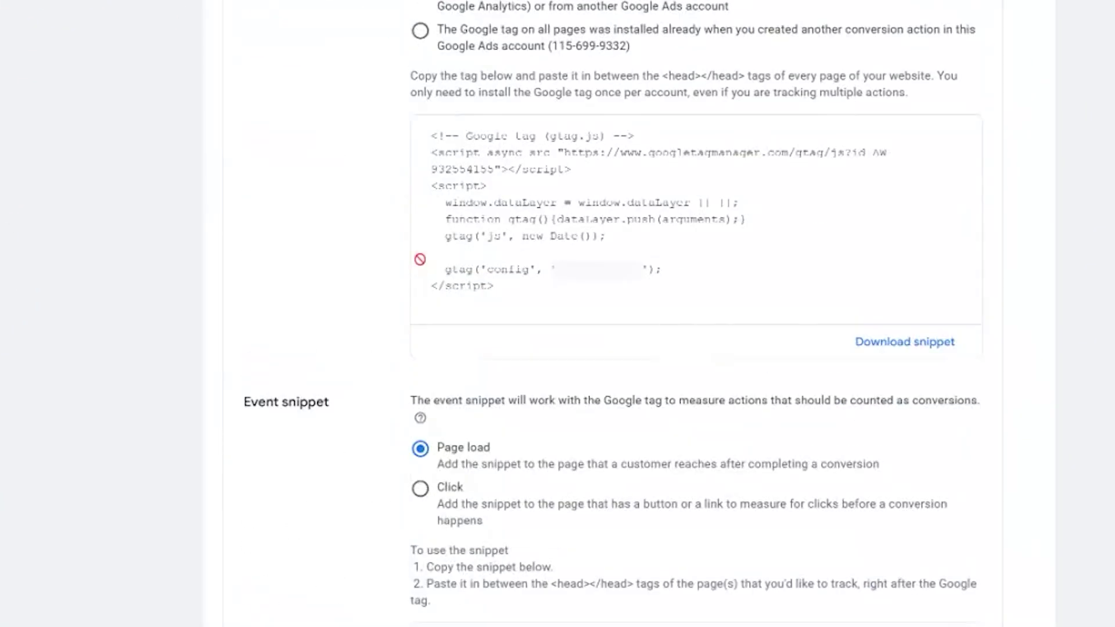
Select the Google tag code, then the page-load event snippet code
{"action": "left_click", "coordinate": [592, 223]}
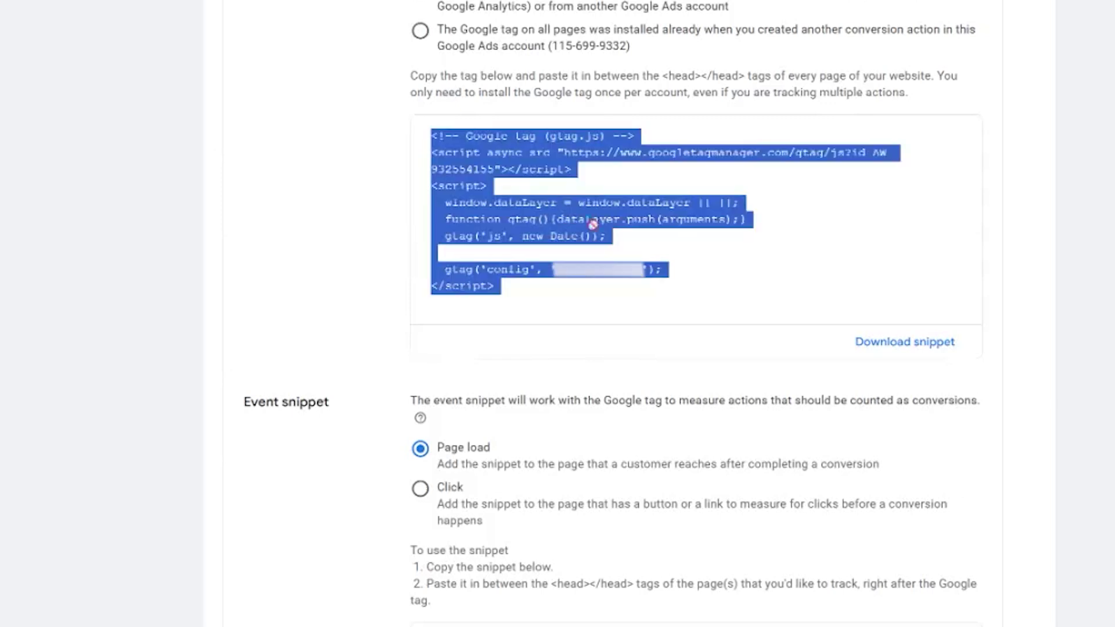
{"action": "scroll", "coordinate": [604, 475], "scroll_direction": "down", "scroll_amount": 6}
{"action": "left_click", "coordinate": [611, 404]}
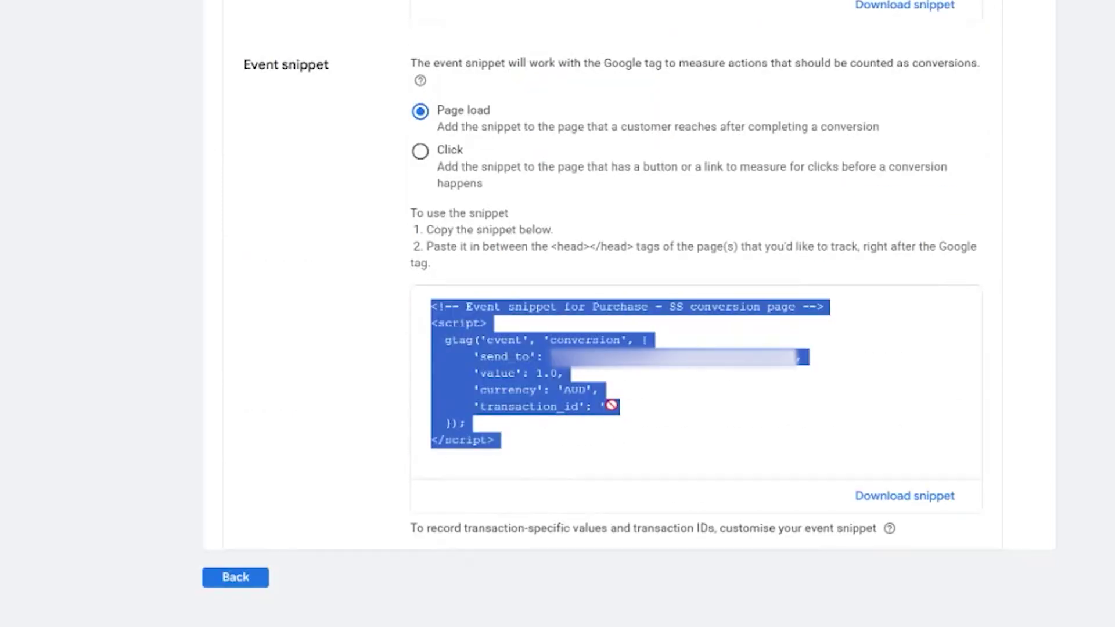
{"action": "left_click", "coordinate": [968, 292]}
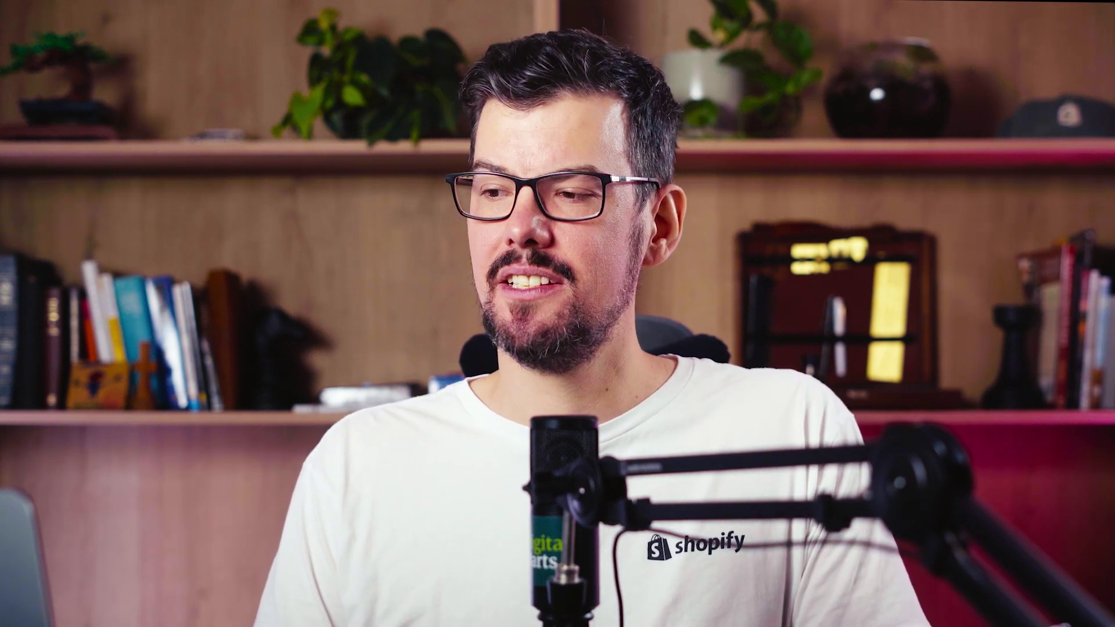
{"action": "scroll", "coordinate": [479, 334], "scroll_direction": "down", "scroll_amount": 3}
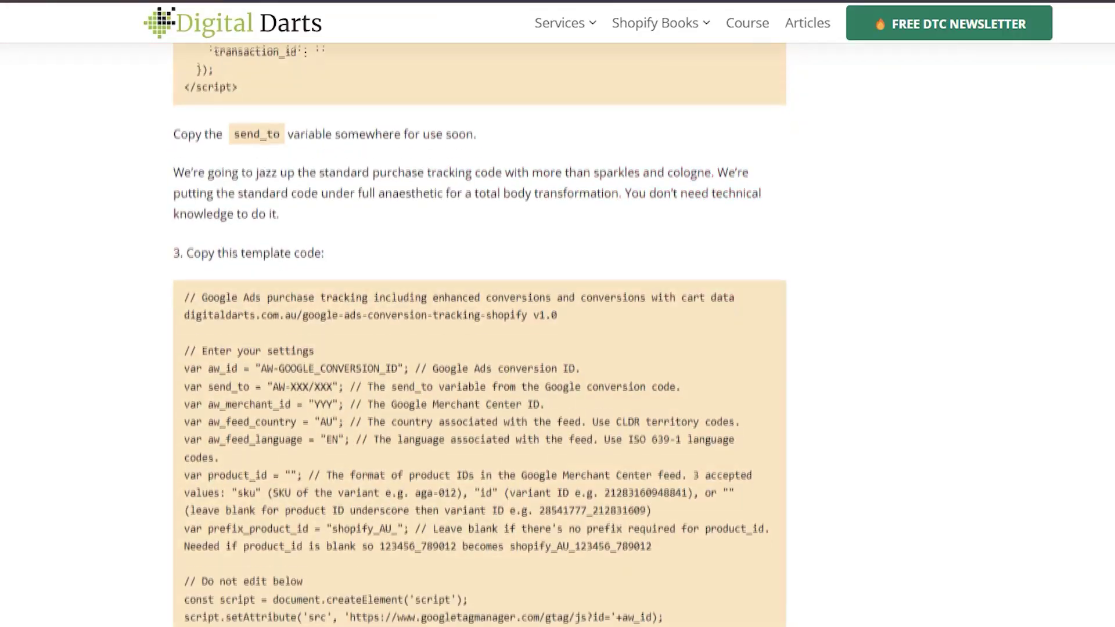
{"action": "scroll", "coordinate": [480, 334], "scroll_direction": "down", "scroll_amount": 8}
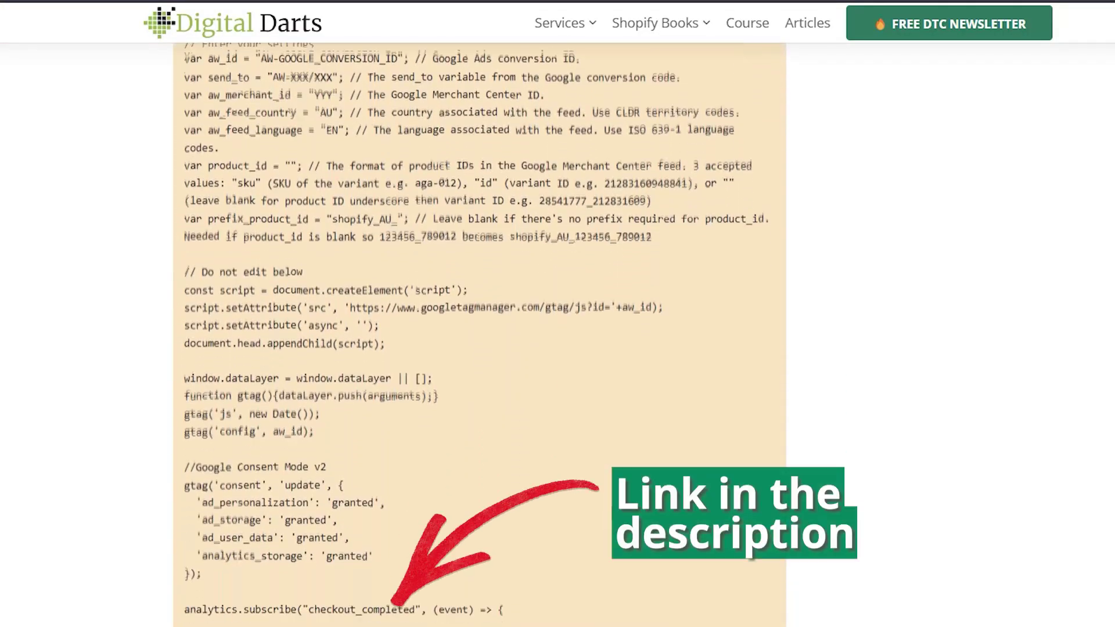
{"action": "scroll", "coordinate": [480, 334], "scroll_direction": "down", "scroll_amount": 12}
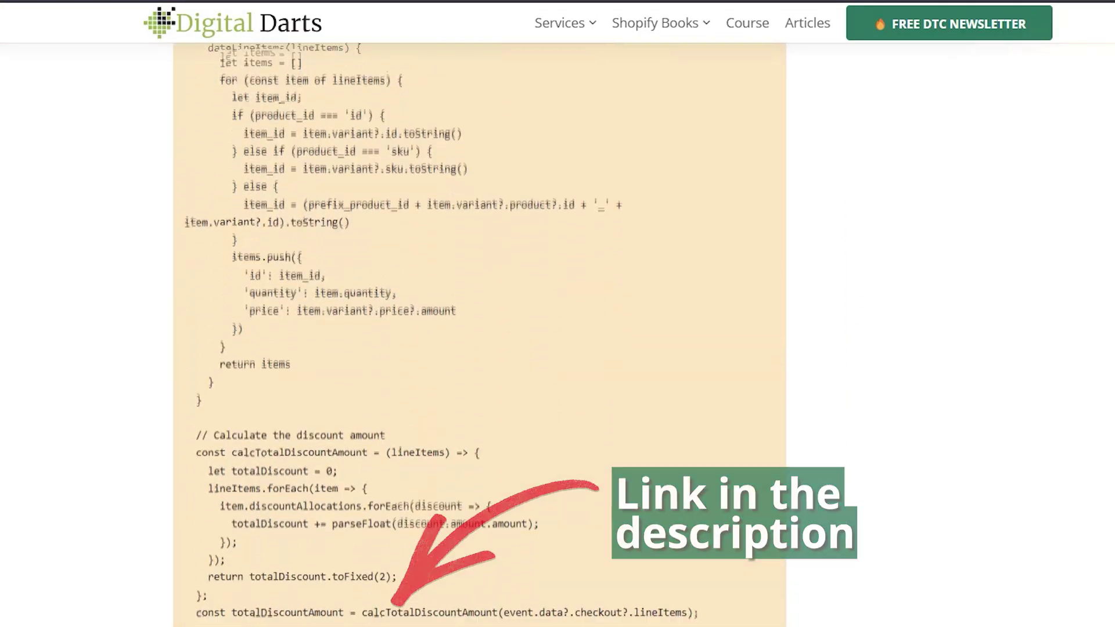
{"action": "scroll", "coordinate": [479, 334], "scroll_direction": "down", "scroll_amount": 4}
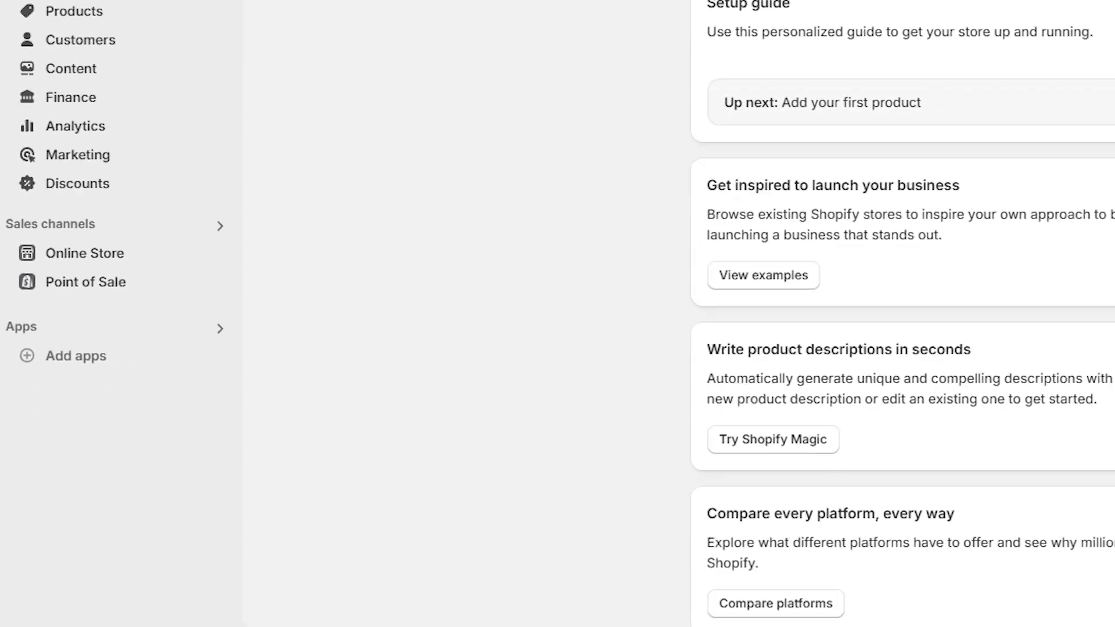
Under Settings > Customer events, create a custom pixel named 'Google Ads Tracking'
{"action": "left_click", "coordinate": [49, 541]}
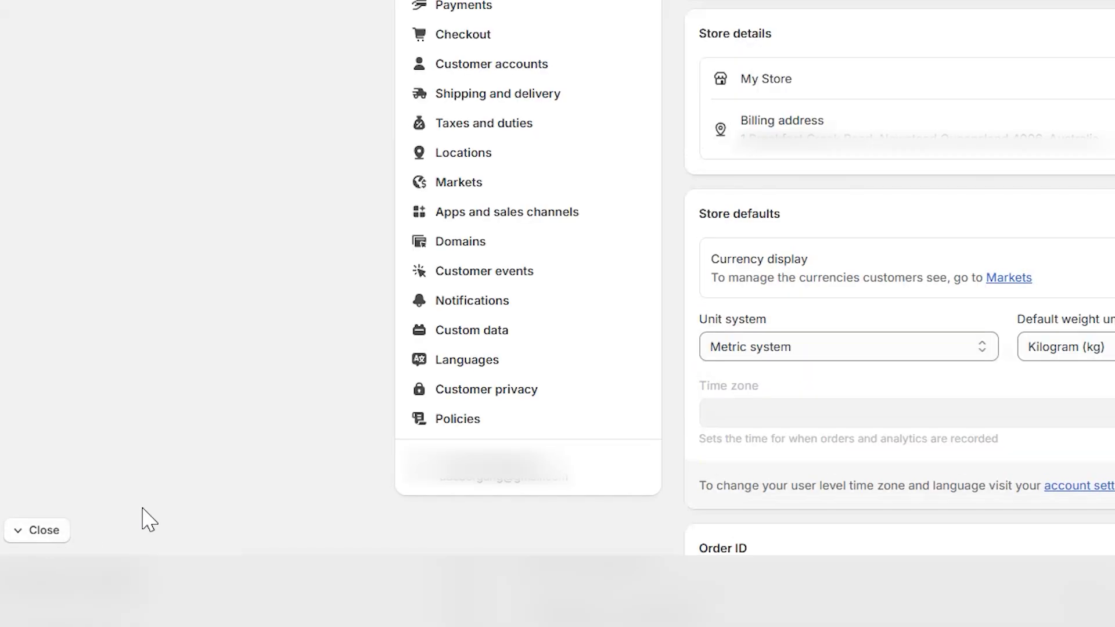
{"action": "left_click", "coordinate": [525, 281]}
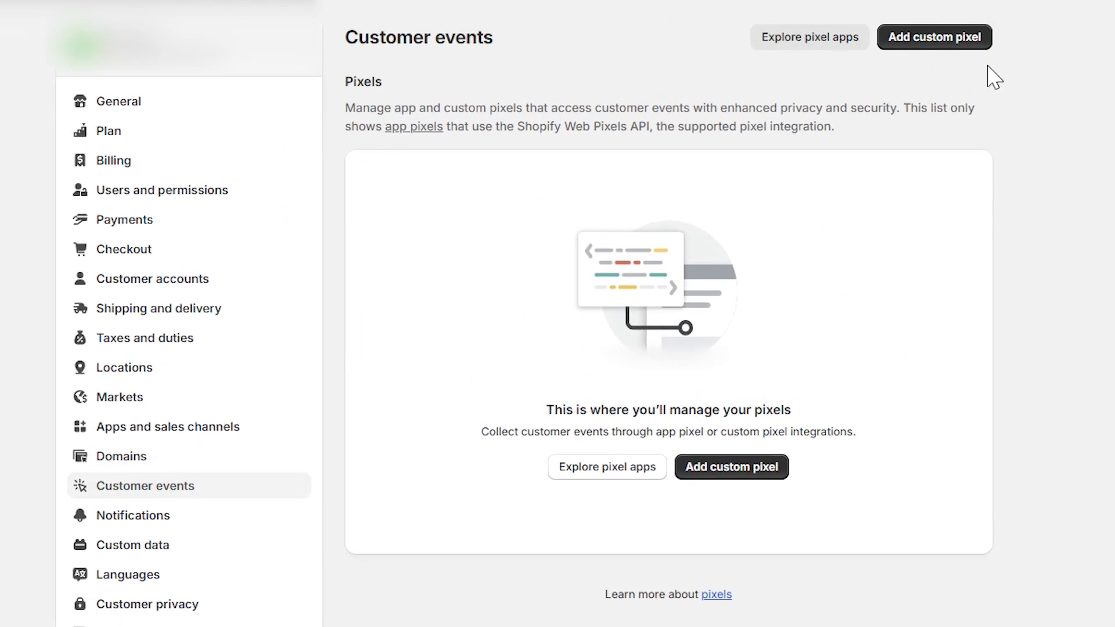
{"action": "left_click", "coordinate": [730, 470]}
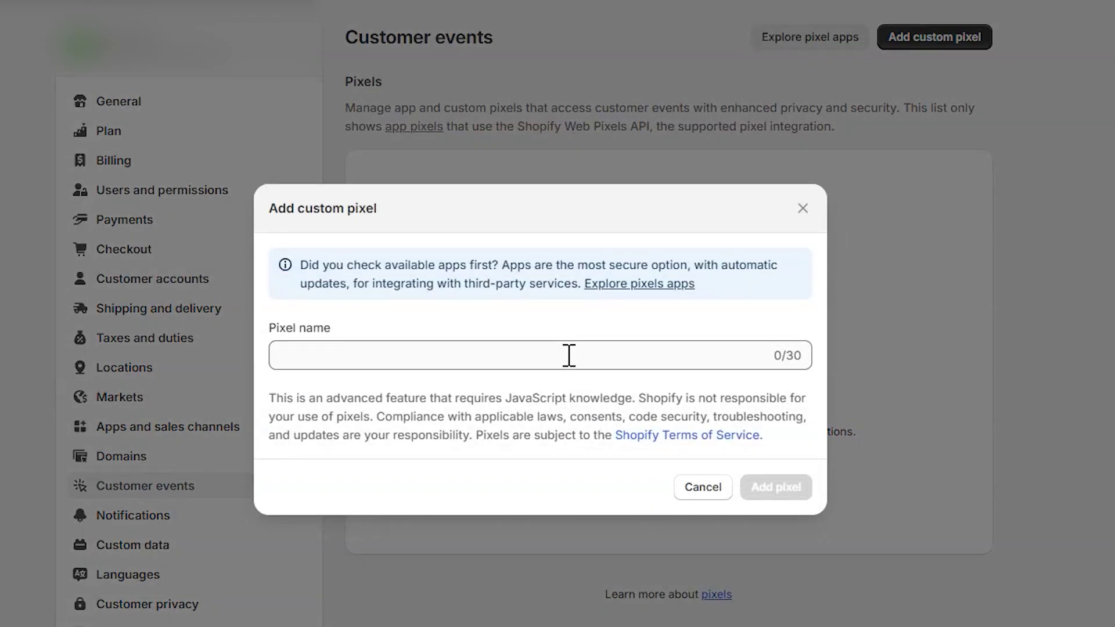
{"action": "type", "text": "Google Ads Tracking"}
{"action": "left_click", "coordinate": [754, 485]}
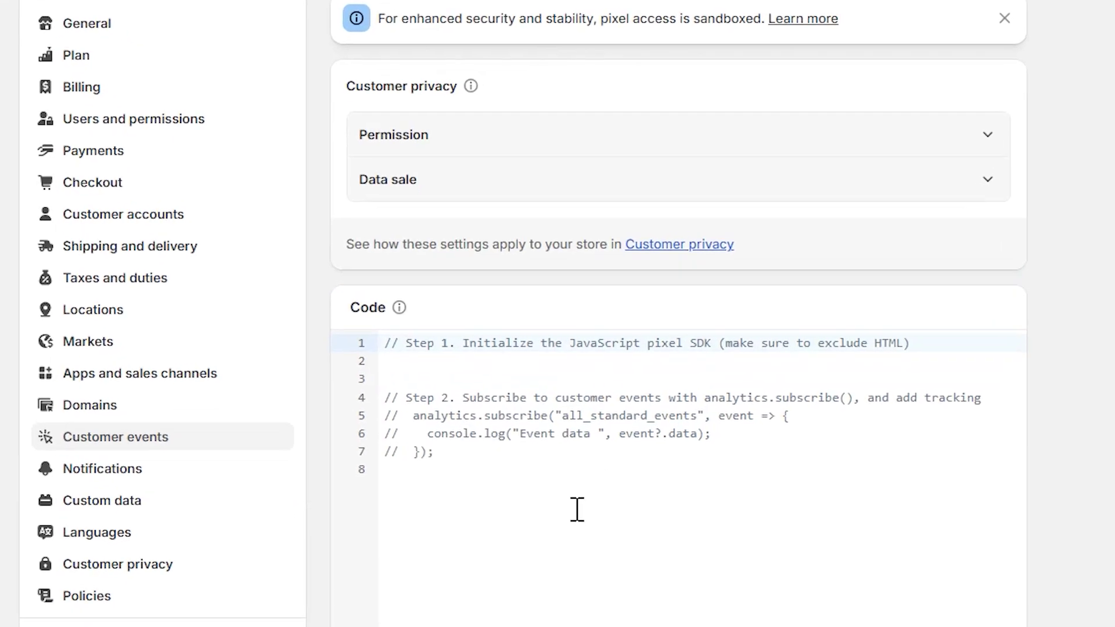
Replace the pixel's default code with the tracking template and begin typing the conversion ID over the placeholder
{"action": "left_click", "coordinate": [576, 509]}
{"action": "key", "text": "ctrl+a"}
{"action": "key", "text": "ctrl+v"}
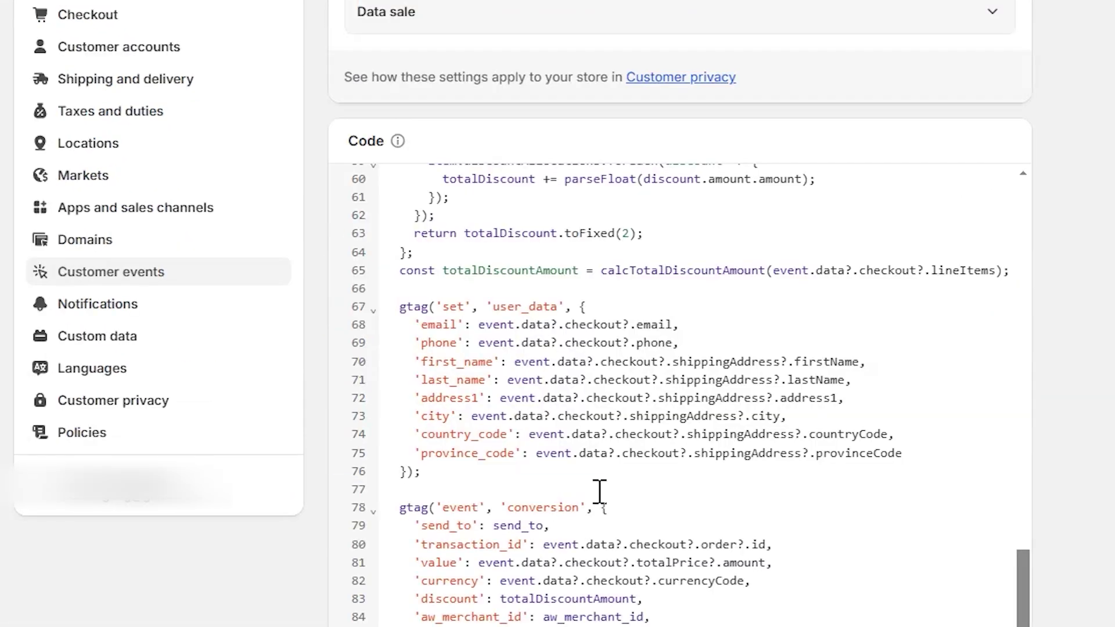
{"action": "scroll", "coordinate": [938, 386], "scroll_direction": "up", "scroll_amount": 6}
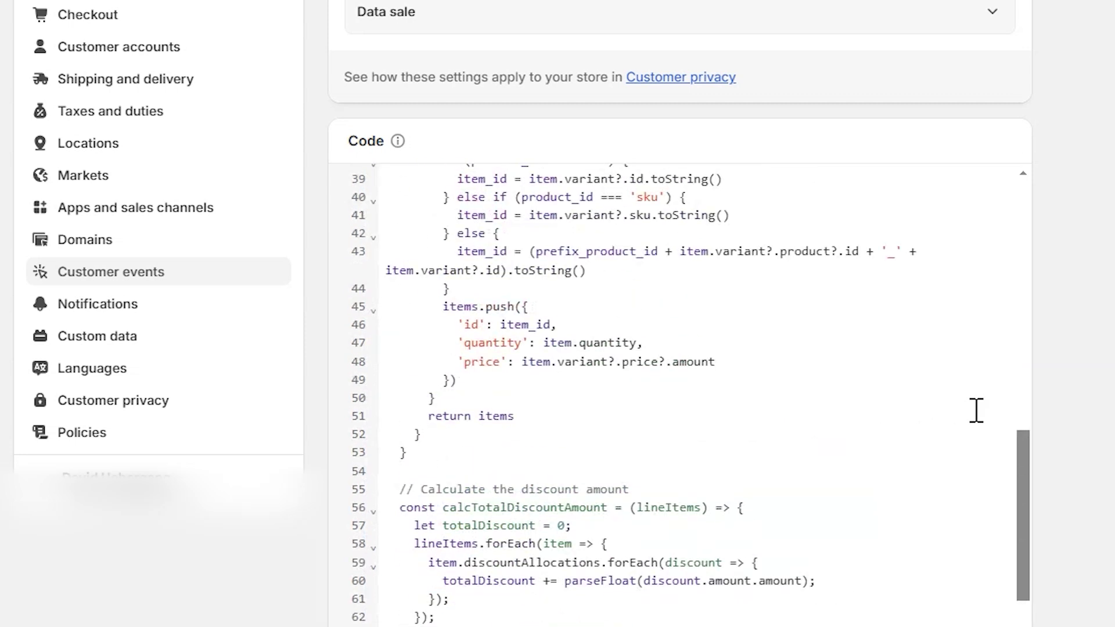
{"action": "scroll", "coordinate": [976, 410], "scroll_direction": "up", "scroll_amount": 12}
{"action": "left_click_drag", "start_coordinate": [520, 390], "coordinate": [308, 390]}
{"action": "type", "text": "19"}
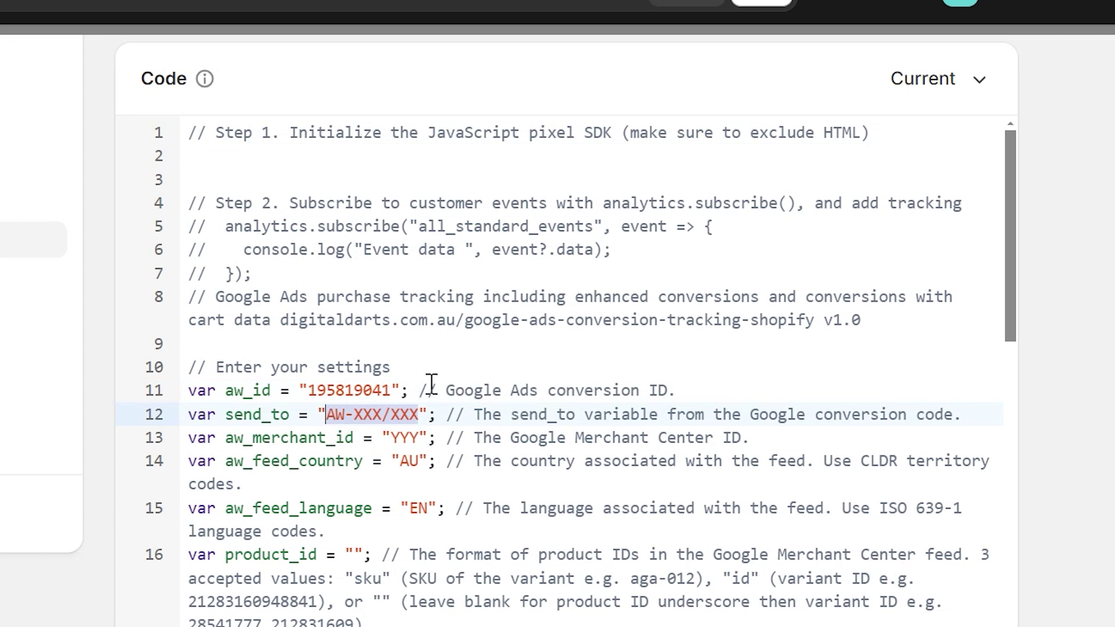
Paste the send_to value over AW-XXX/XXX and enter the Merchant Center ID in place of YYY
{"action": "type", "text": "AW-880346044/44BbCP7Vz3AQvIfkowM"}
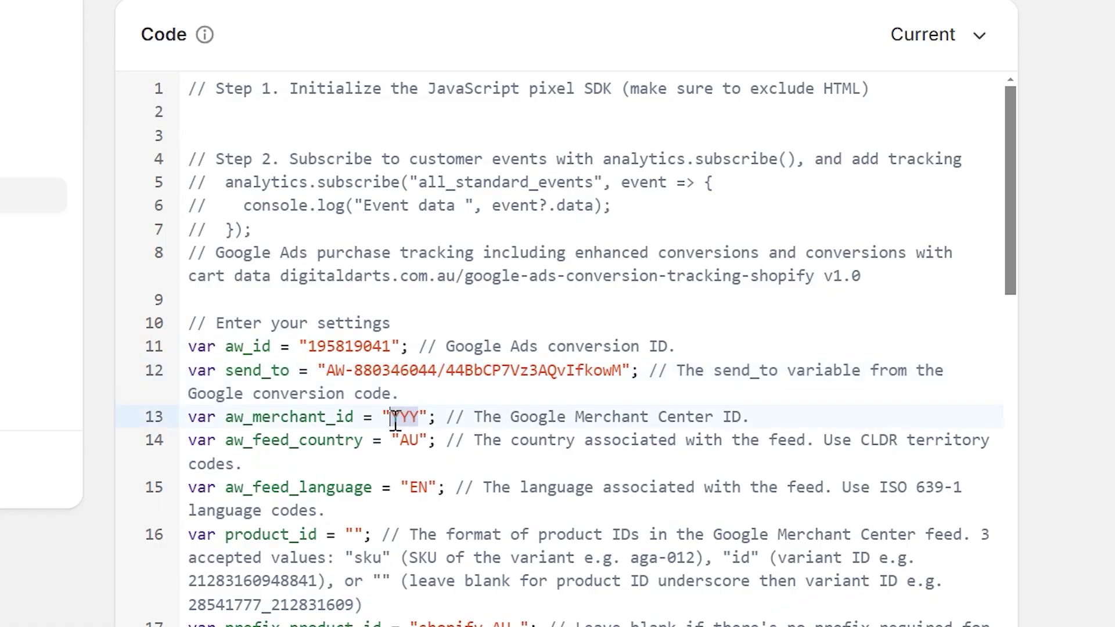
{"action": "type", "text": "1961105"}
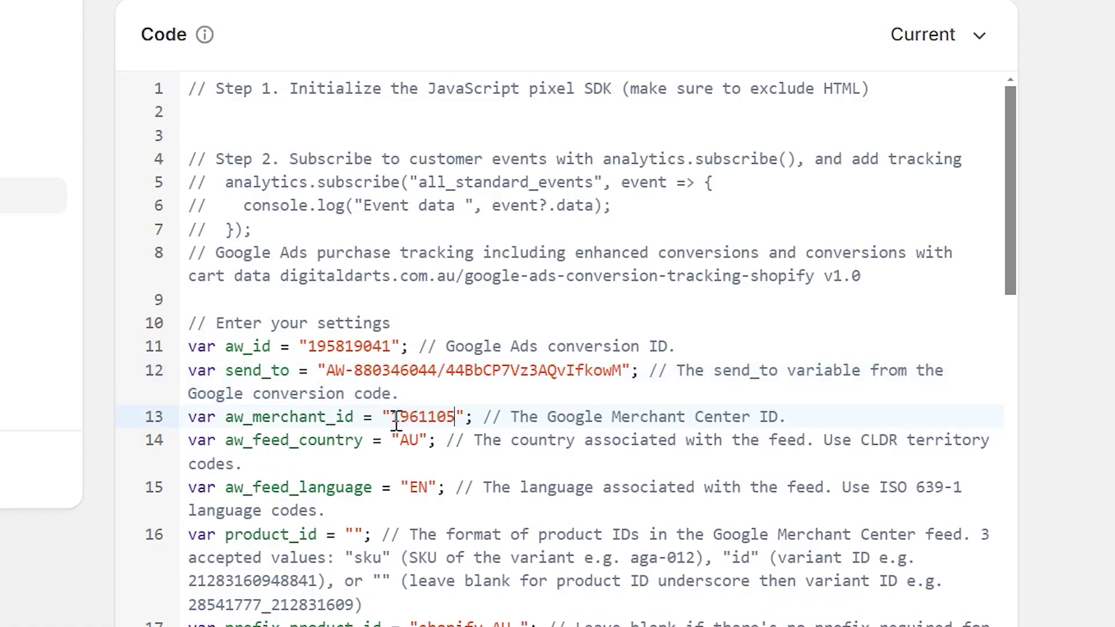
{"action": "type", "text": "81"}
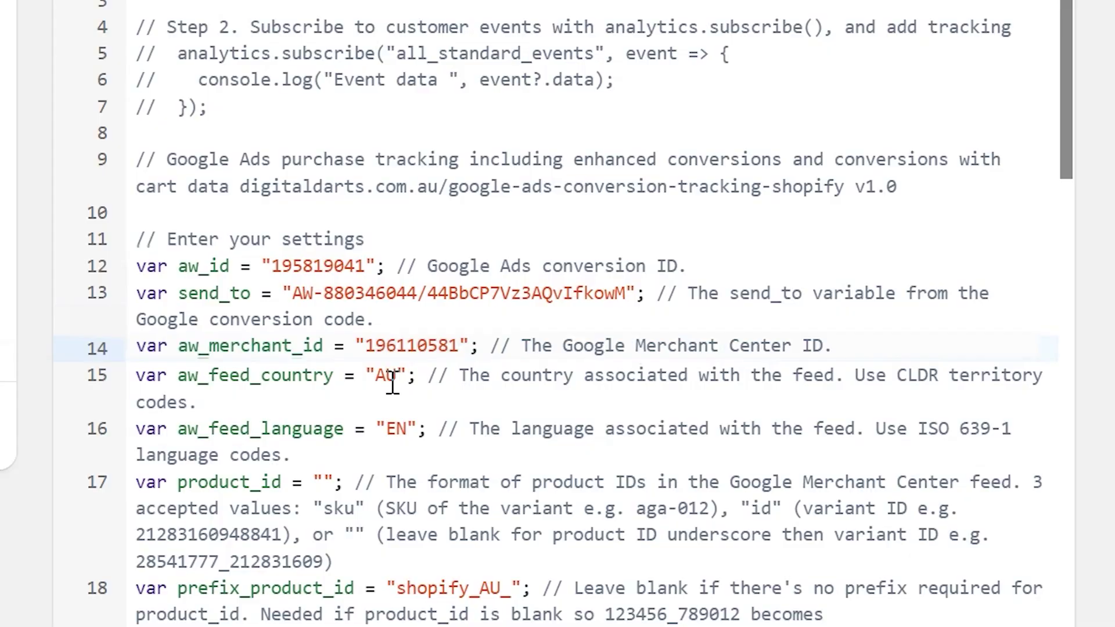
{"action": "double_click", "coordinate": [383, 384]}
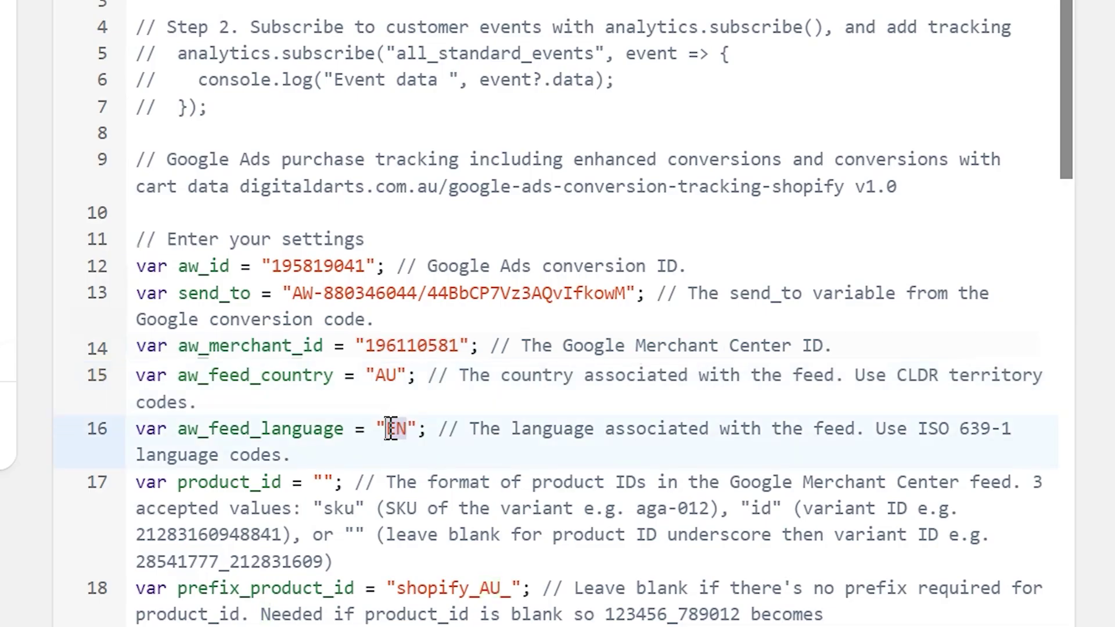
{"action": "double_click", "coordinate": [392, 428]}
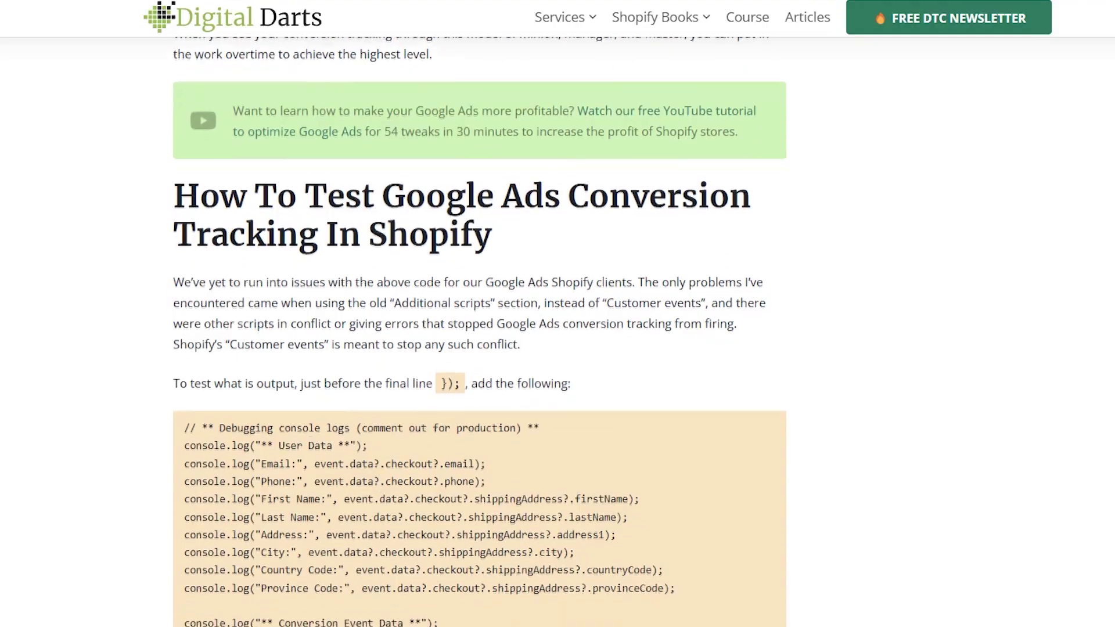
{"action": "scroll", "coordinate": [479, 331], "scroll_direction": "down", "scroll_amount": 5}
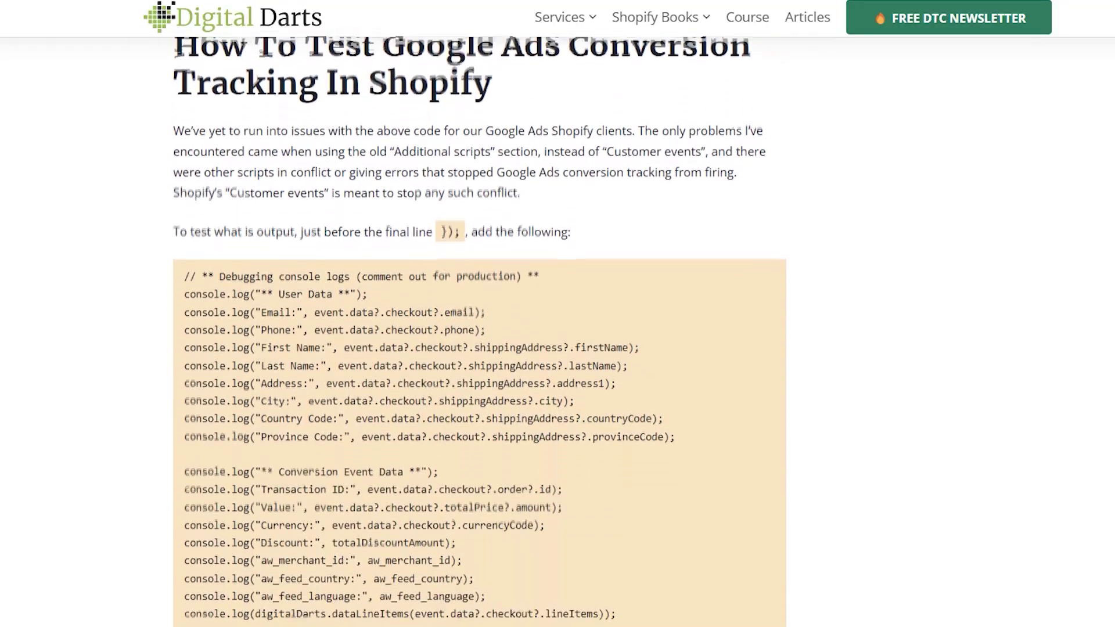
{"action": "scroll", "coordinate": [480, 331], "scroll_direction": "down", "scroll_amount": 7}
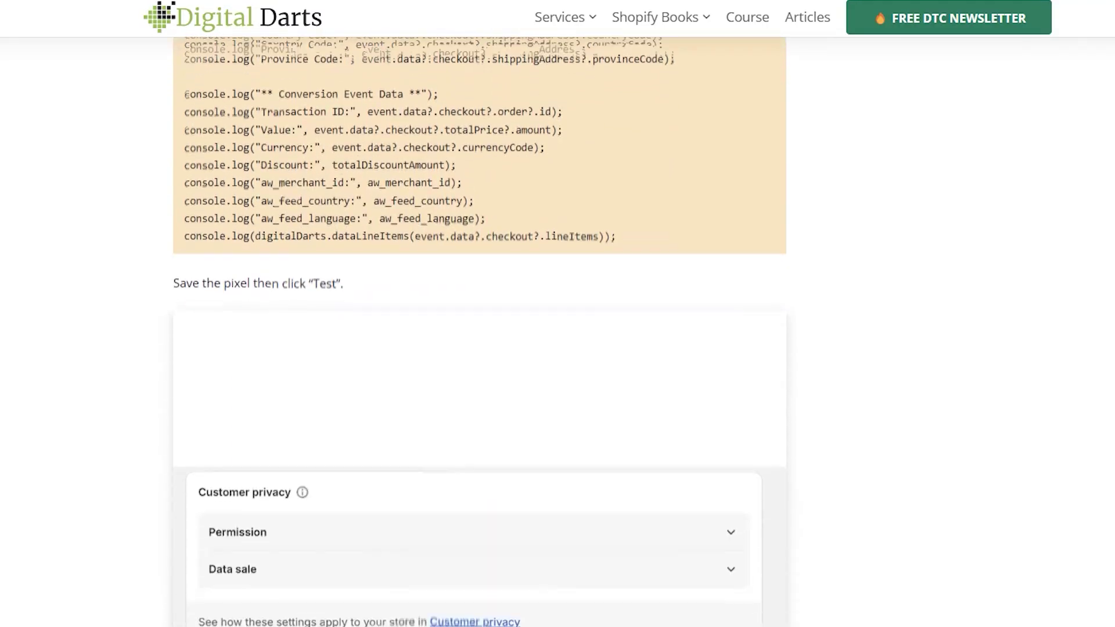
{"action": "scroll", "coordinate": [479, 331], "scroll_direction": "down", "scroll_amount": 2}
{"action": "scroll", "coordinate": [479, 331], "scroll_direction": "down", "scroll_amount": 7}
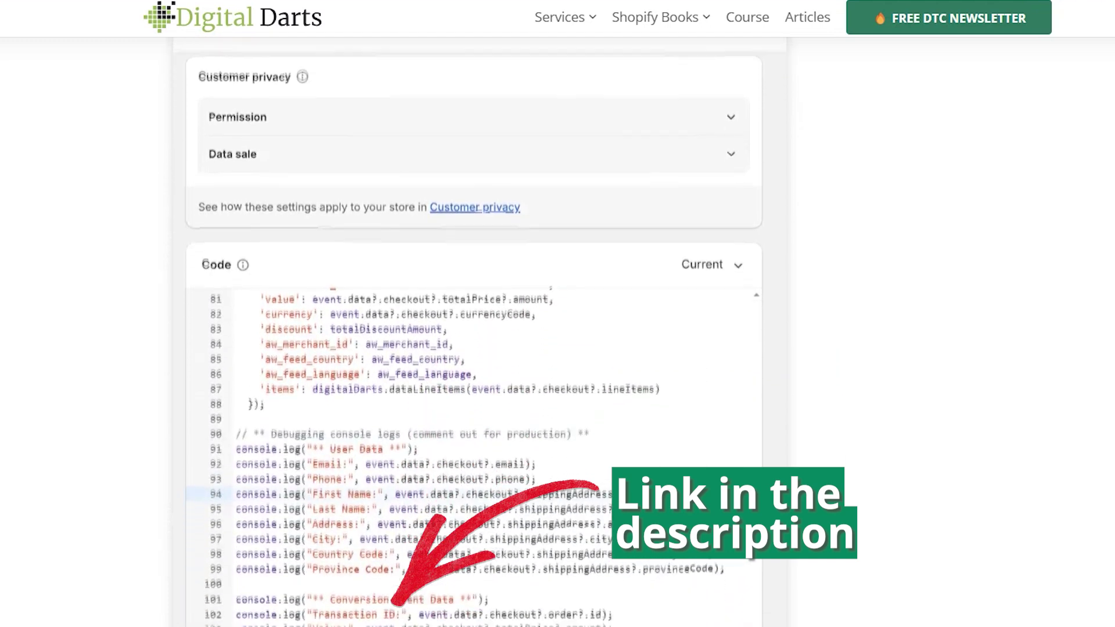
{"action": "scroll", "coordinate": [479, 331], "scroll_direction": "down", "scroll_amount": 5}
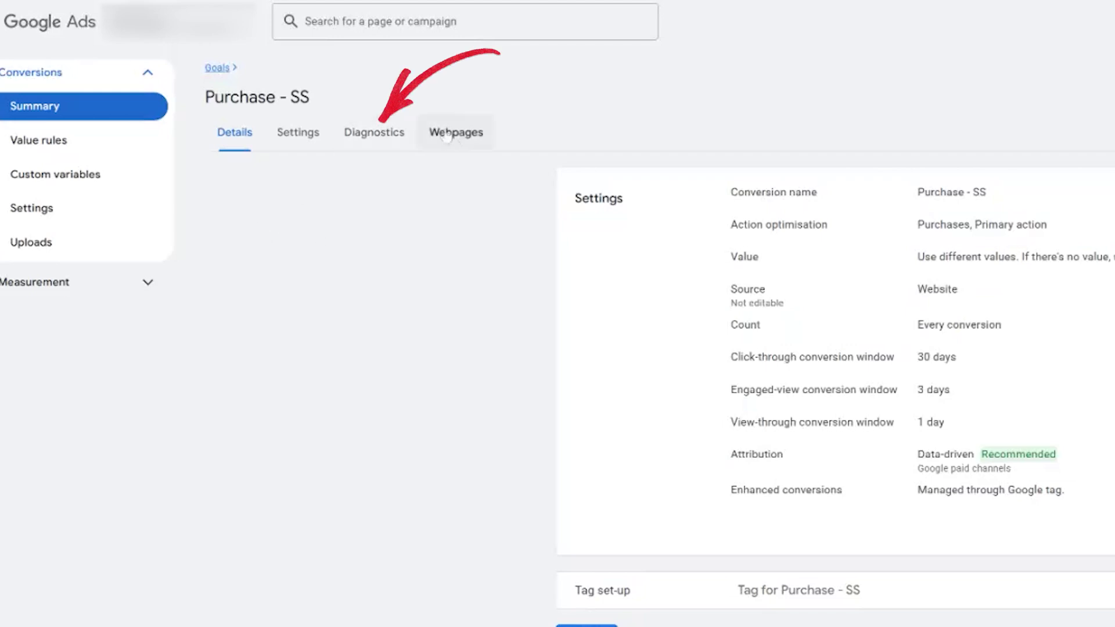
Open the Purchase - SS conversion's Diagnostics, then its Webpages list
{"action": "left_click", "coordinate": [390, 139]}
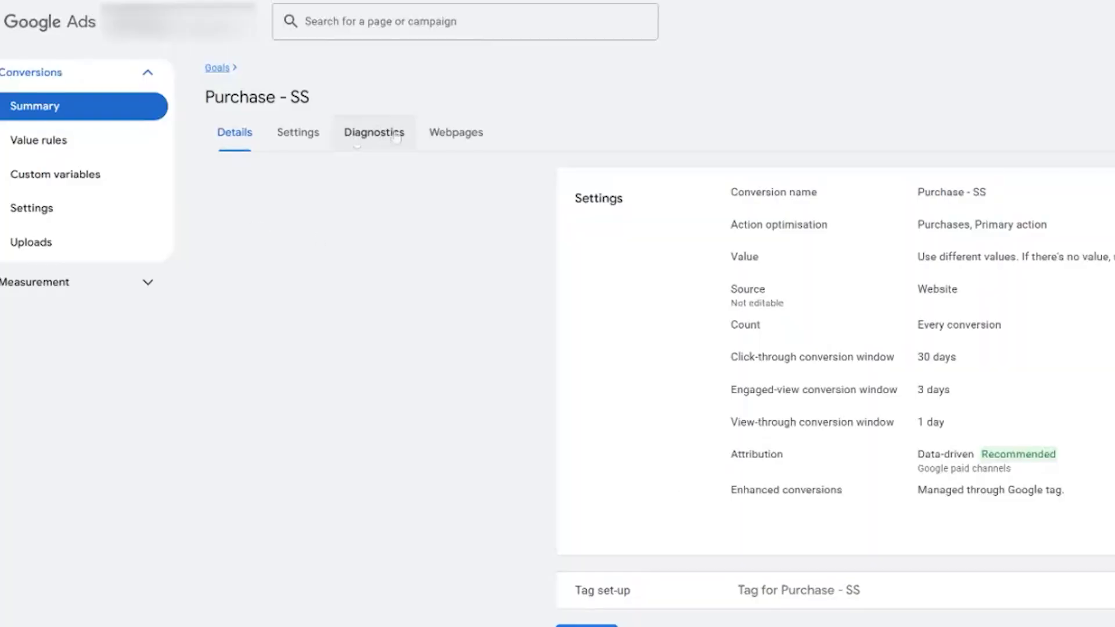
{"action": "left_click", "coordinate": [459, 133]}
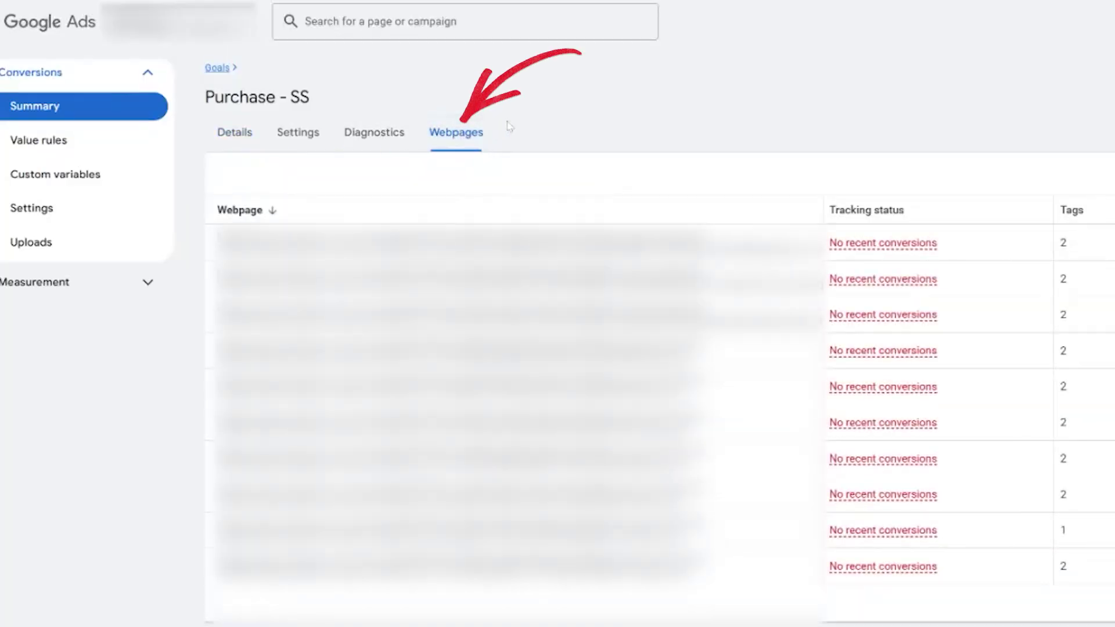